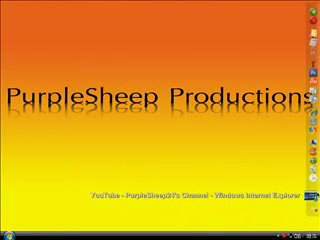
# Maximize the browser, search for 'pivot' and open the SnapFiles Pivot Stickfigure Animator result.
pyautogui.click(313, 194)
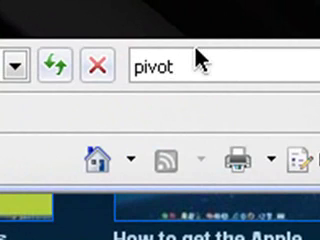
pyautogui.press('Return')
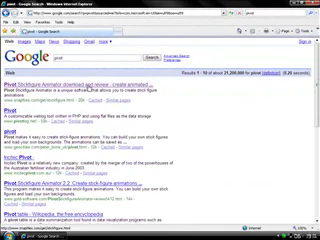
pyautogui.click(91, 88)
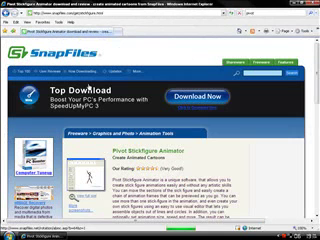
pyautogui.scroll(-2, 158, 95)
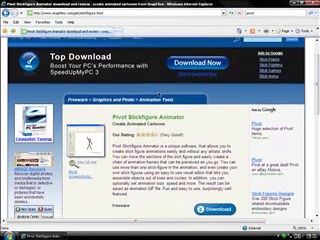
pyautogui.scroll(-1, 158, 93)
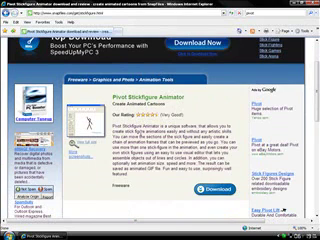
pyautogui.scroll(-1, 160, 140)
pyautogui.scroll(1, 91, 93)
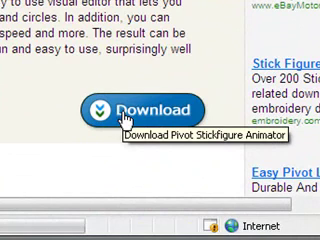
# Download the Pivot zip past the blocked-download bar and open it in WinRAR.
pyautogui.click(125, 118)
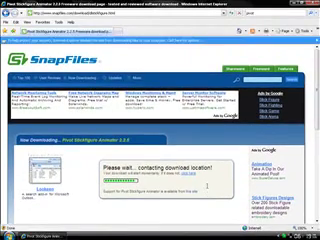
pyautogui.click(178, 43)
pyautogui.click(242, 39)
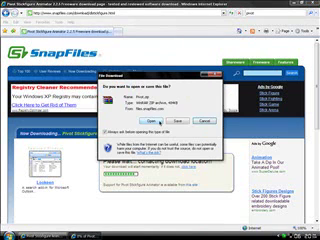
pyautogui.click(150, 121)
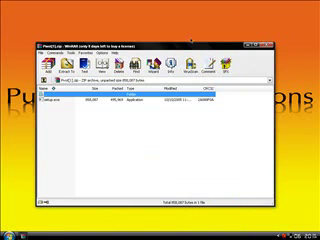
# Nudge the WinRAR window and run setup.exe from the Pivot archive.
pyautogui.moveTo(160, 45); pyautogui.dragTo(177, 38)
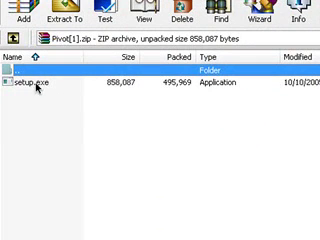
pyautogui.doubleClick(38, 86)
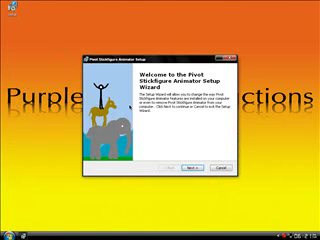
# Cancel the Pivot installation, confirm with Yes, and finish the setup wizard.
pyautogui.click(222, 167)
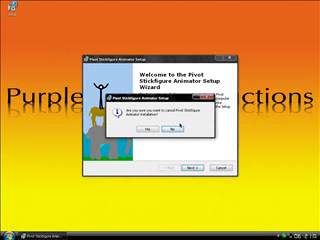
pyautogui.click(147, 128)
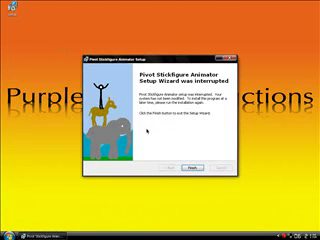
pyautogui.click(196, 167)
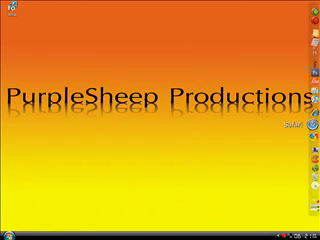
pyautogui.moveTo(190, 201)
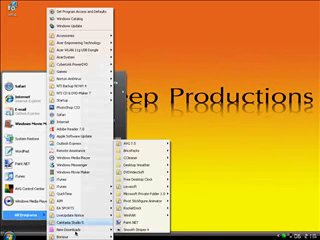
pyautogui.moveTo(84, 229)
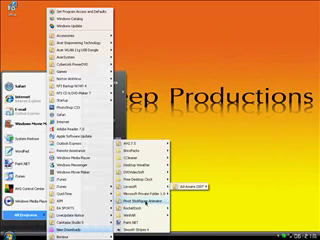
pyautogui.moveTo(178, 203)
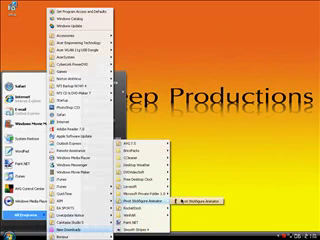
# Close the Start menu and launch Pivot from its desktop shortcut.
pyautogui.click(183, 153)
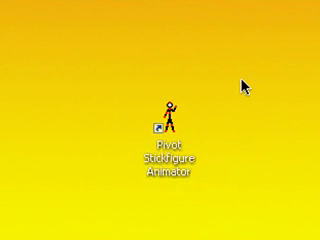
pyautogui.click(168, 115)
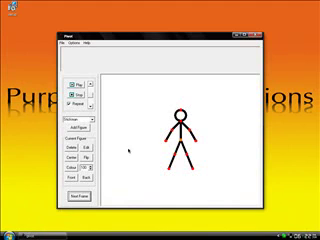
# Maximize the Pivot window, then open and dismiss the File menu.
pyautogui.click(246, 35)
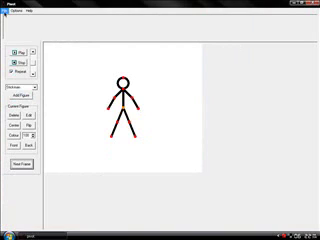
pyautogui.click(4, 10)
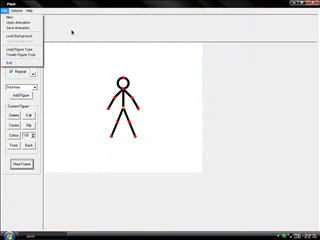
pyautogui.click(72, 32)
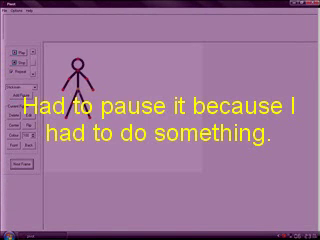
# Add a second figure on the right, pose the left figure's arms and leg, and play.
pyautogui.click(19, 96)
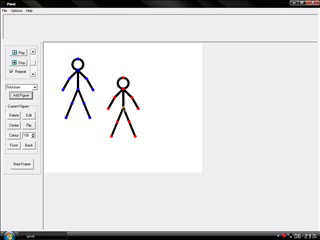
pyautogui.moveTo(123, 105); pyautogui.dragTo(157, 98)
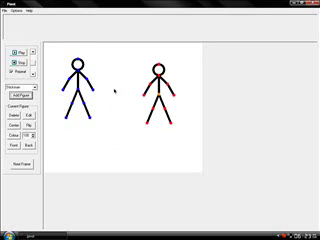
pyautogui.click(86, 80)
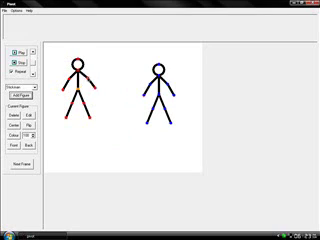
pyautogui.moveTo(92, 88)
pyautogui.mouseDown()
pyautogui.moveTo(104, 67)
pyautogui.moveTo(97, 57)
pyautogui.mouseUp()
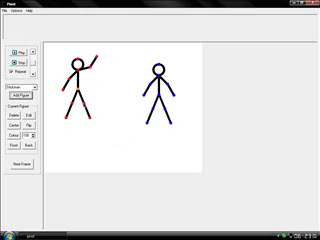
pyautogui.moveTo(80, 115)
pyautogui.mouseDown()
pyautogui.moveTo(98, 110)
pyautogui.moveTo(107, 102)
pyautogui.moveTo(90, 108)
pyautogui.mouseUp()
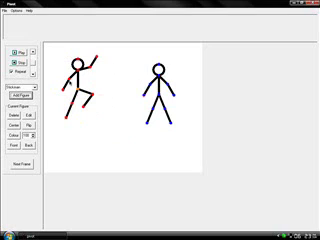
pyautogui.moveTo(64, 92); pyautogui.dragTo(70, 88)
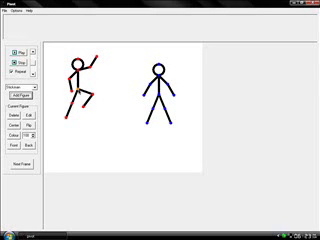
pyautogui.click(20, 52)
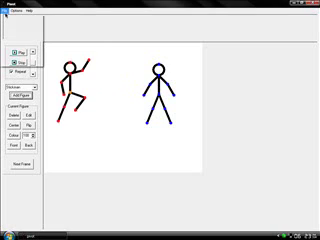
# Start a new one-figure animation, stretch both arms out sideways and store the frame.
pyautogui.click(4, 11)
pyautogui.click(15, 21)
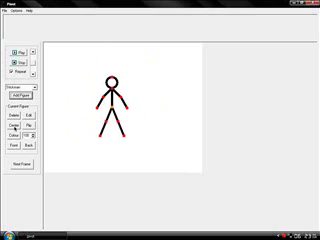
pyautogui.moveTo(99, 106); pyautogui.dragTo(87, 93)
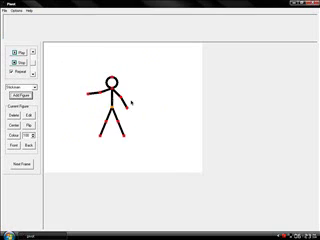
pyautogui.moveTo(126, 106); pyautogui.dragTo(140, 93)
pyautogui.click(21, 163)
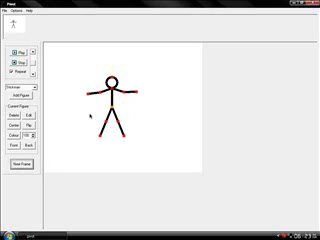
# Raise the arms, spread the legs and add a frame, then bend both lower legs.
pyautogui.moveTo(88, 94)
pyautogui.mouseDown()
pyautogui.moveTo(90, 92)
pyautogui.moveTo(86, 90)
pyautogui.mouseUp()
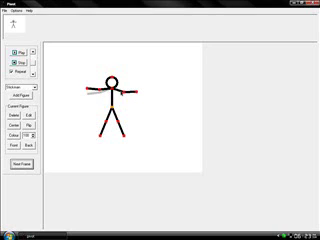
pyautogui.moveTo(136, 93); pyautogui.dragTo(130, 90)
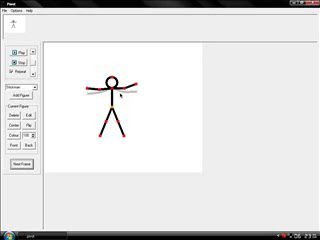
pyautogui.moveTo(122, 124); pyautogui.dragTo(135, 130)
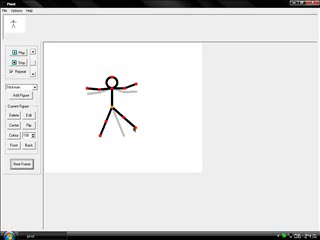
pyautogui.moveTo(101, 135)
pyautogui.mouseDown()
pyautogui.moveTo(92, 128)
pyautogui.moveTo(99, 135)
pyautogui.mouseUp()
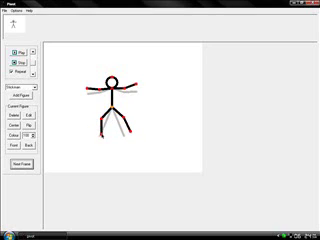
pyautogui.click(22, 163)
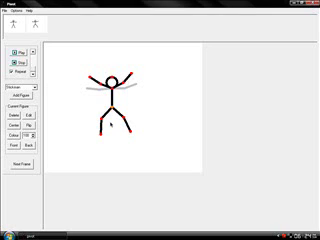
pyautogui.moveTo(101, 127); pyautogui.dragTo(97, 124)
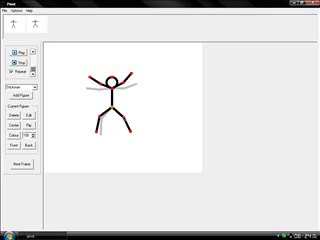
pyautogui.moveTo(127, 129)
pyautogui.mouseDown()
pyautogui.moveTo(138, 118)
pyautogui.moveTo(132, 124)
pyautogui.mouseUp()
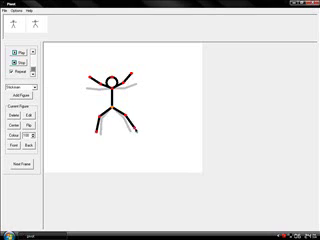
# Flip the figure several times, kick its right leg up and out, and open Colour.
pyautogui.click(29, 124)
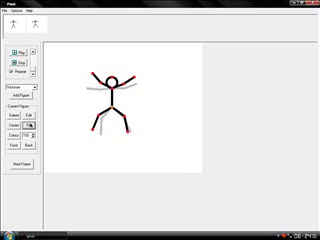
pyautogui.click(29, 124)
pyautogui.click(29, 124)
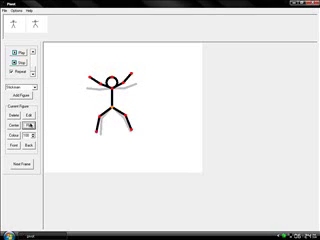
pyautogui.moveTo(130, 125); pyautogui.dragTo(141, 106)
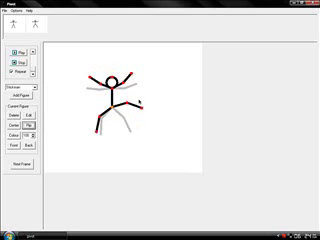
pyautogui.click(29, 124)
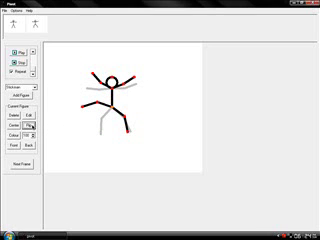
pyautogui.click(14, 135)
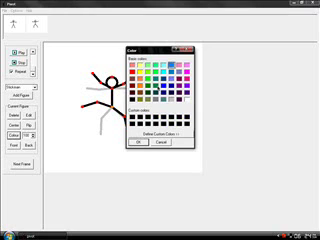
# Colour the figure blue, move it up and left, and play the animation.
pyautogui.click(139, 142)
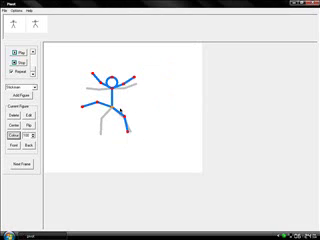
pyautogui.moveTo(112, 107); pyautogui.dragTo(99, 96)
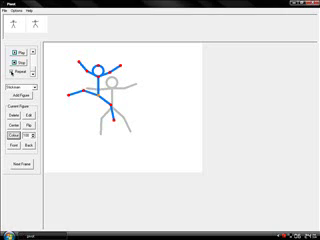
pyautogui.click(20, 53)
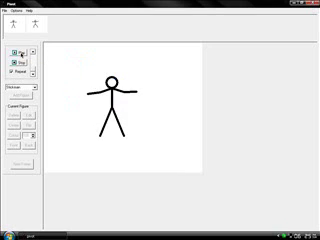
# Save the blue kicking pose as the third frame and replay the three-pose loop.
pyautogui.click(19, 61)
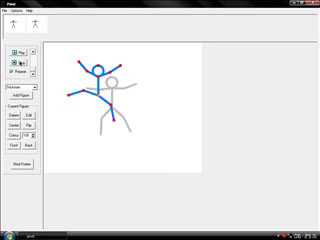
pyautogui.click(22, 164)
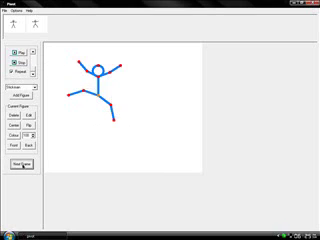
pyautogui.click(18, 53)
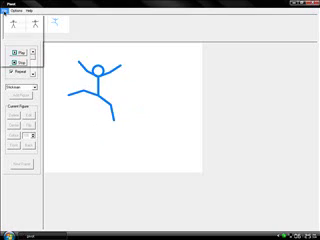
# Open the saved .piv animation from My Documents > My Pictures > Pivot.
pyautogui.click(8, 10)
pyautogui.click(18, 20)
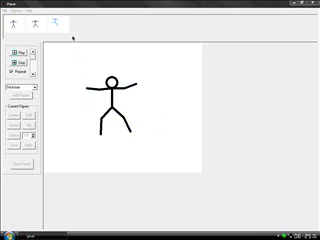
pyautogui.hotkey('ctrl', 'o')
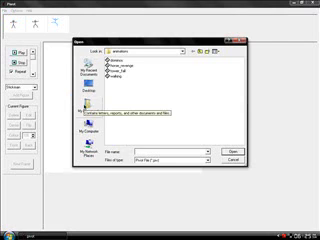
pyautogui.click(88, 108)
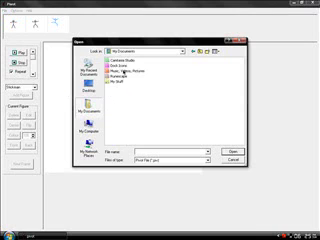
pyautogui.doubleClick(126, 71)
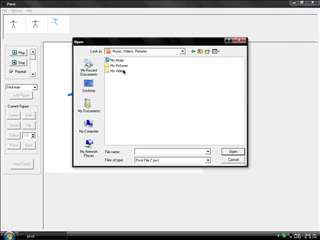
pyautogui.doubleClick(120, 68)
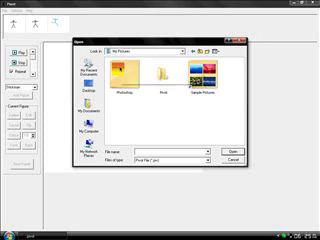
pyautogui.doubleClick(163, 74)
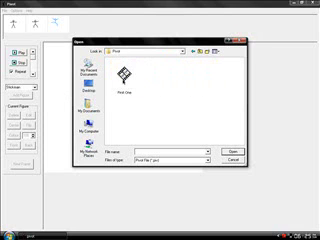
pyautogui.doubleClick(125, 75)
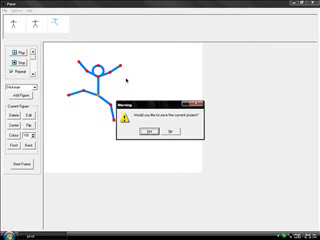
# Decline saving the current project, then view a frame showing the standing pink figure.
pyautogui.click(167, 130)
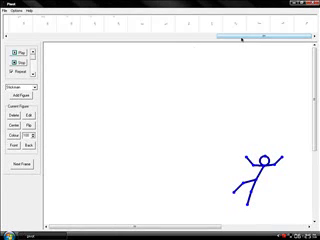
pyautogui.moveTo(241, 39); pyautogui.dragTo(24, 38)
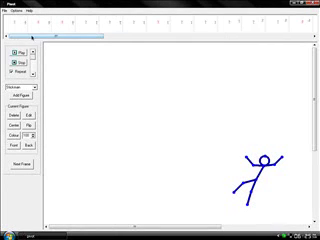
pyautogui.moveTo(31, 38); pyautogui.dragTo(275, 36)
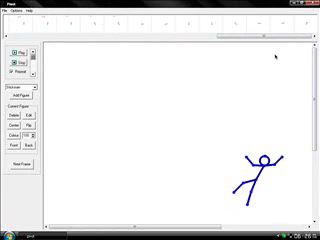
pyautogui.moveTo(257, 37); pyautogui.dragTo(24, 37)
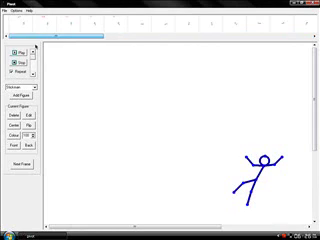
pyautogui.click(14, 22)
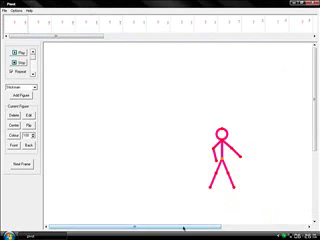
pyautogui.moveTo(188, 228); pyautogui.dragTo(270, 228)
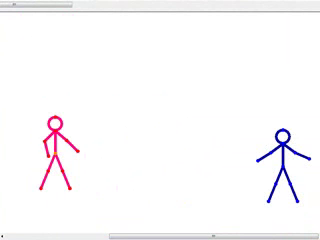
# Play the loaded pink-versus-blue stick figure fight animation.
pyautogui.click(22, 52)
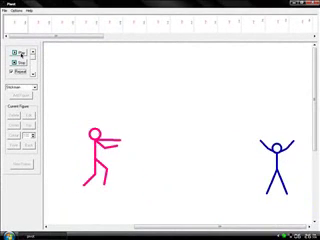